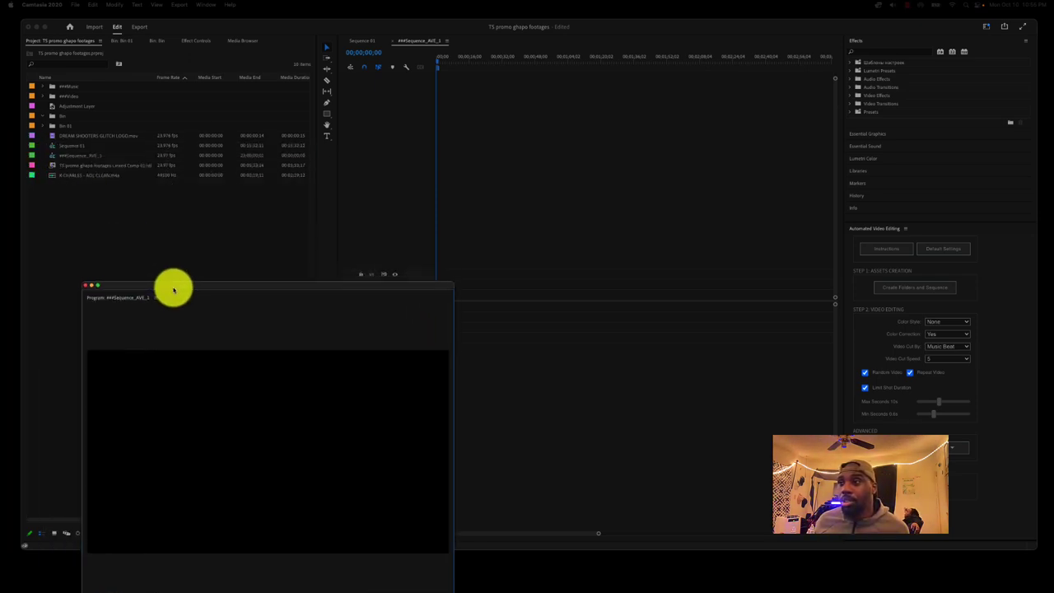
Move and resize the floating sequence preview, then browse the clips in the ###Video bin
{"action": "left_click_drag", "start_coordinate": [172, 288], "coordinate": [114, 273]}
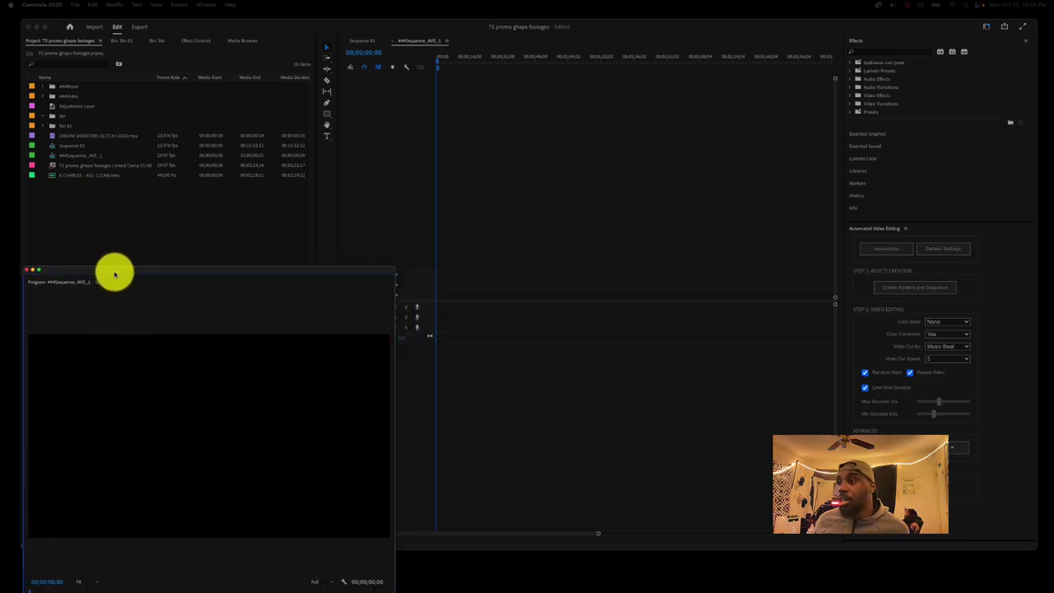
{"action": "left_click_drag", "start_coordinate": [392, 267], "coordinate": [311, 292]}
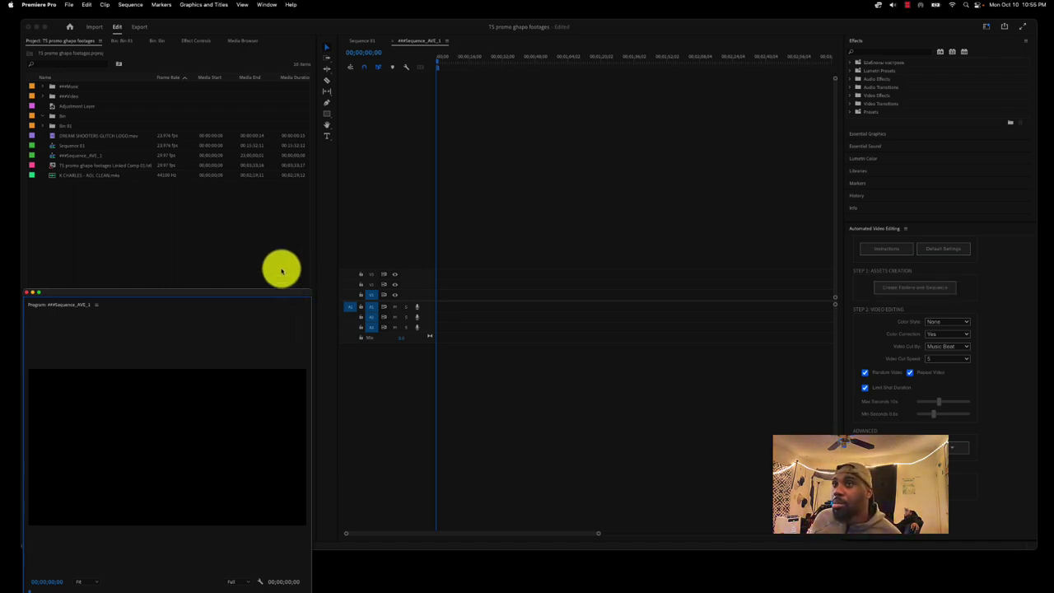
{"action": "left_click", "coordinate": [42, 97]}
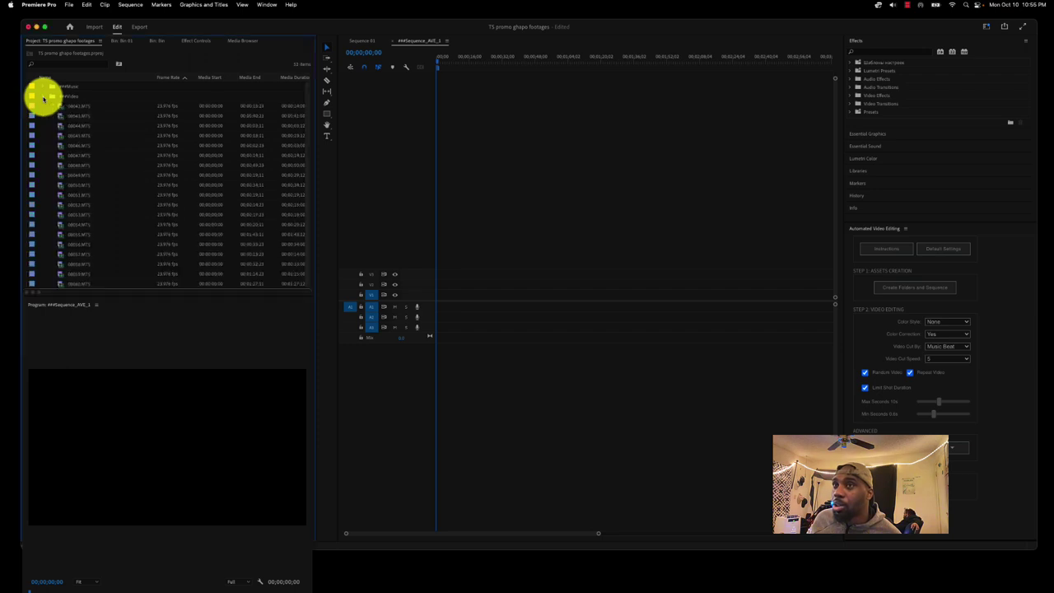
{"action": "left_click", "coordinate": [43, 98]}
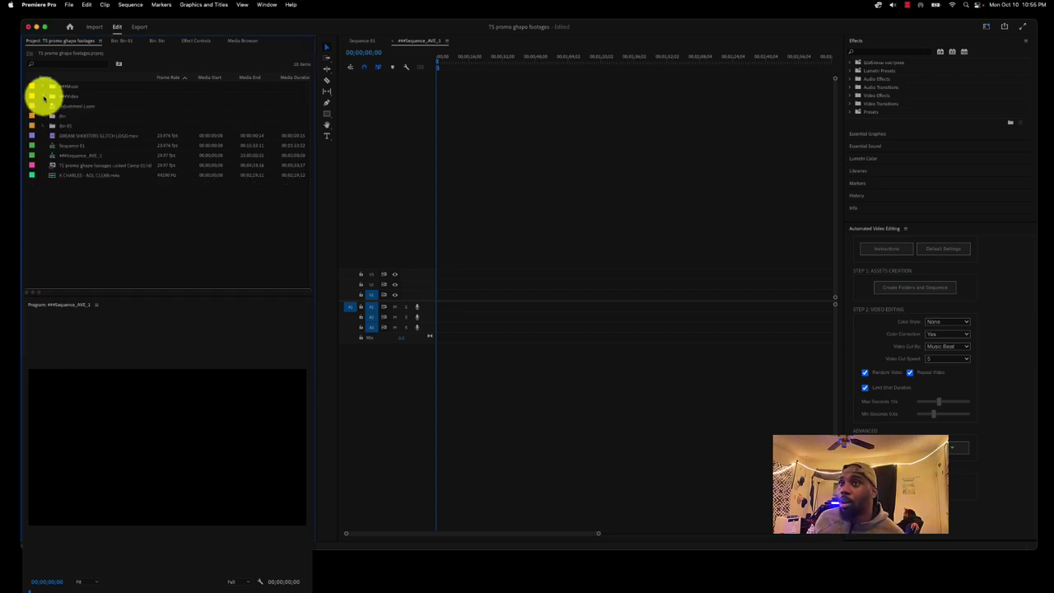
{"action": "left_click", "coordinate": [43, 98]}
{"action": "left_click", "coordinate": [63, 145]}
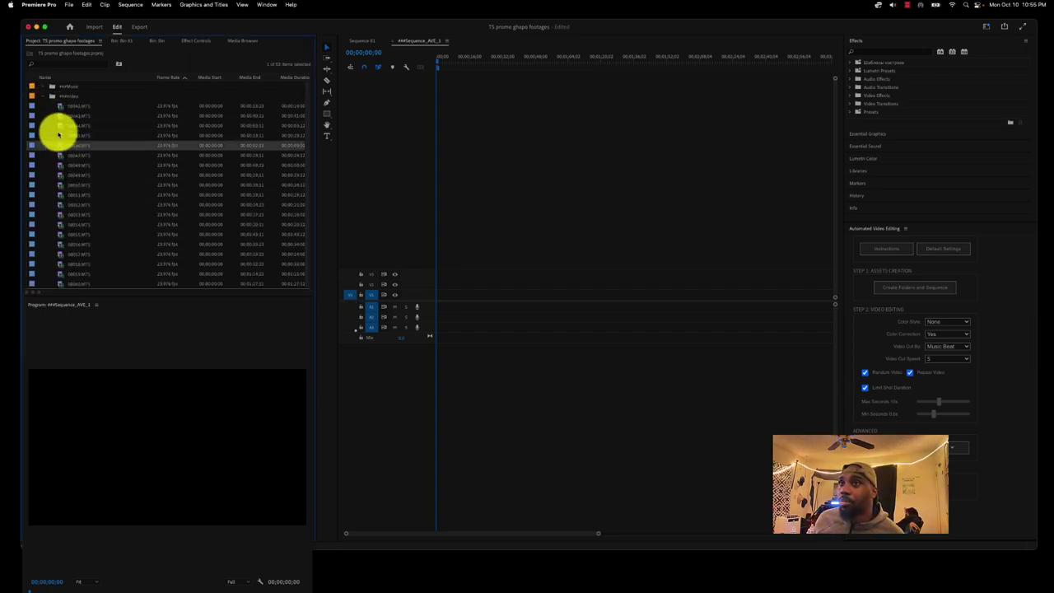
{"action": "left_click", "coordinate": [40, 99]}
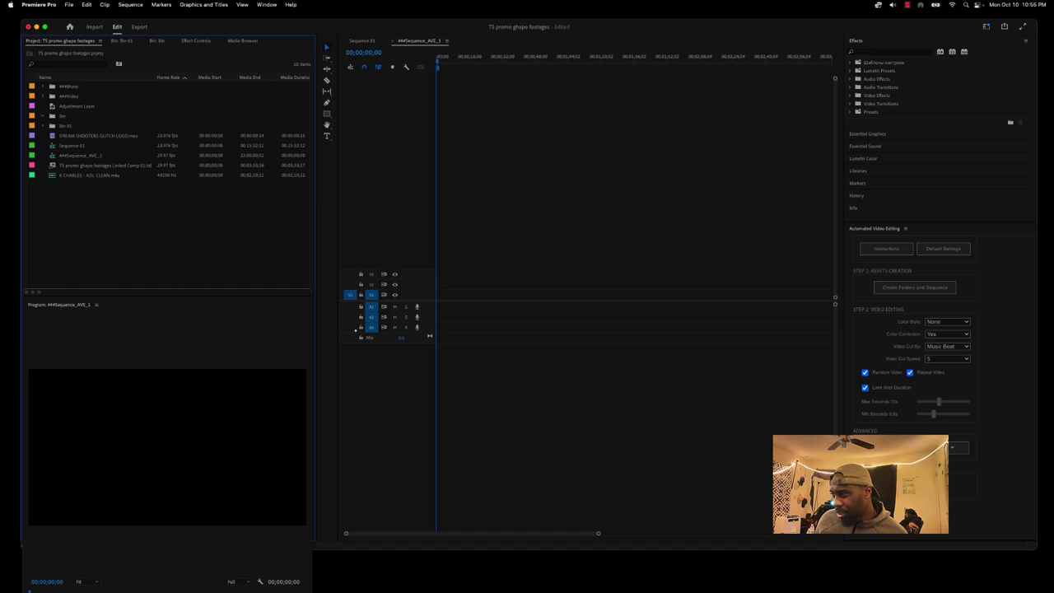
Run Create Folders and Sequence, which errors: at least 4 video files and 1 music file required
{"action": "left_click", "coordinate": [911, 283]}
{"action": "left_click", "coordinate": [912, 282]}
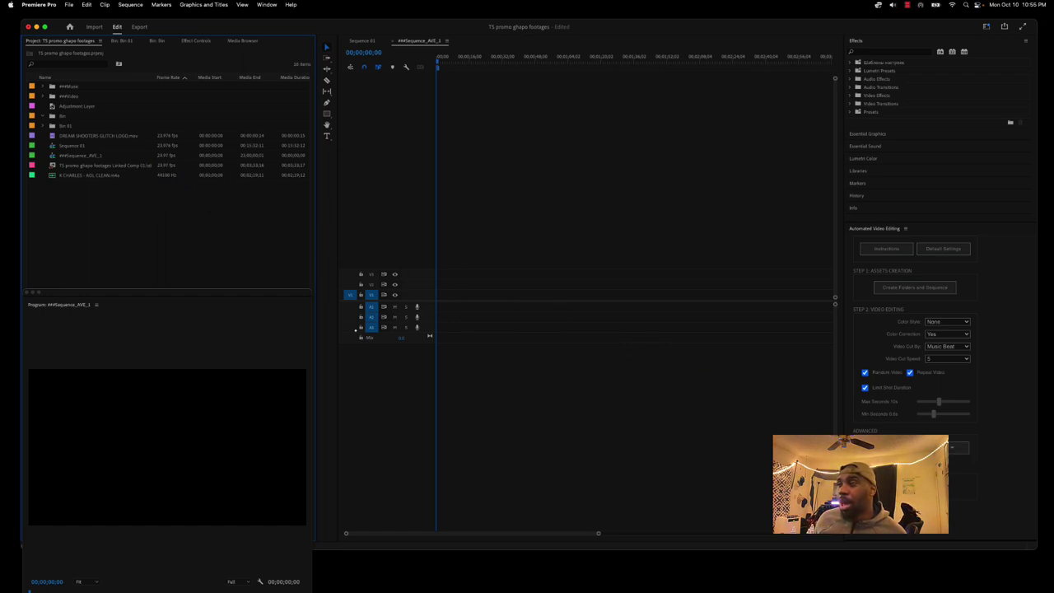
{"action": "left_click", "coordinate": [914, 484]}
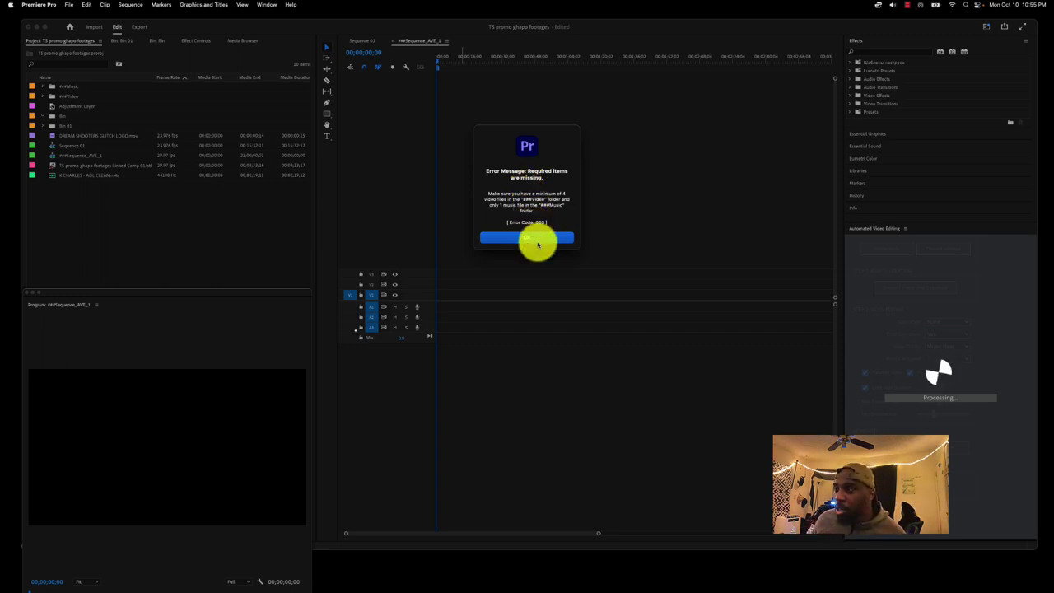
{"action": "left_click", "coordinate": [529, 240]}
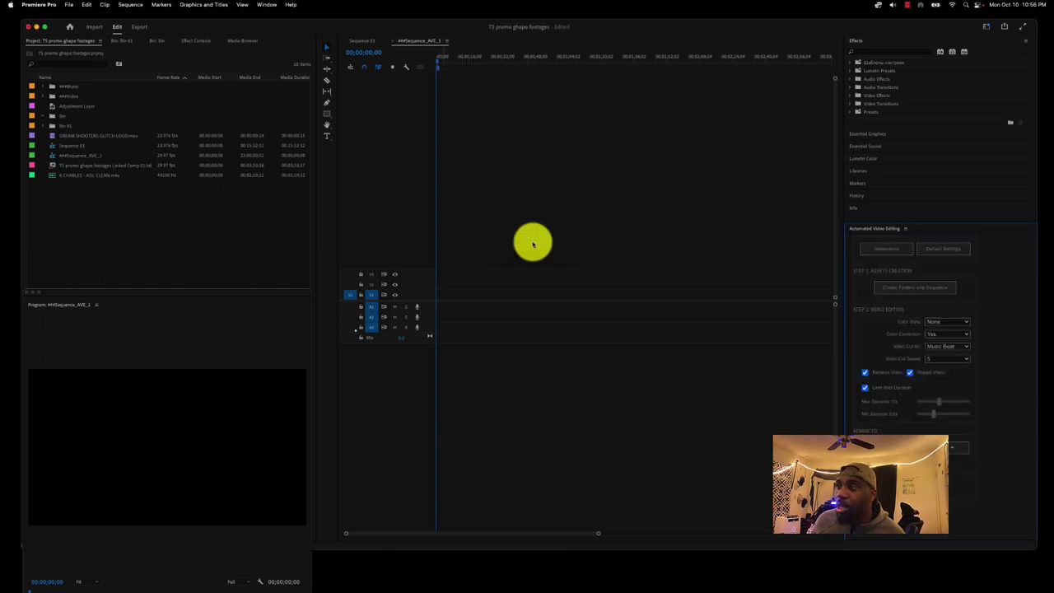
{"action": "left_click", "coordinate": [91, 176]}
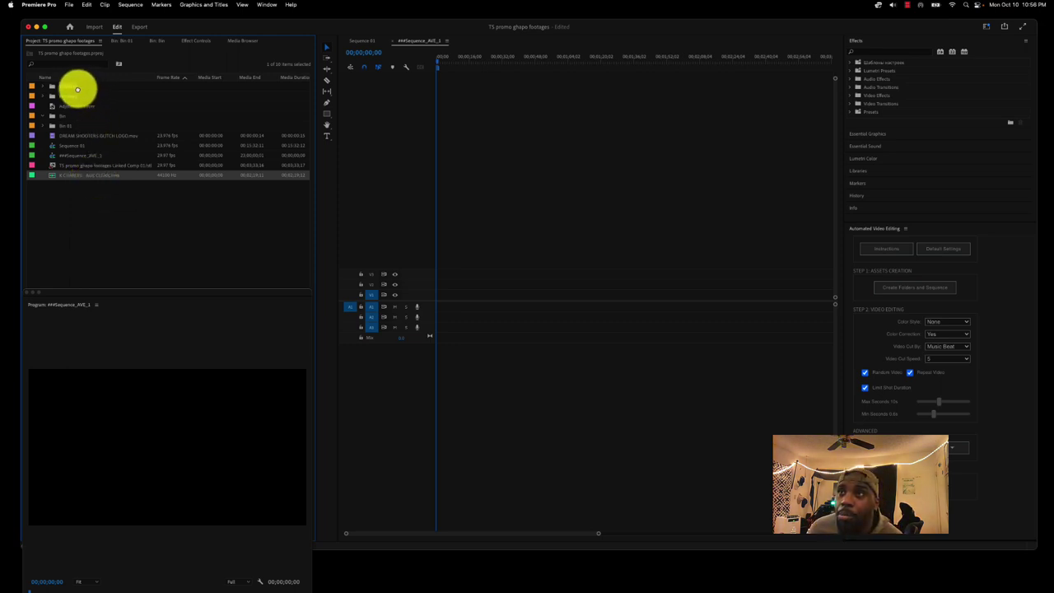
{"action": "key", "text": "Delete"}
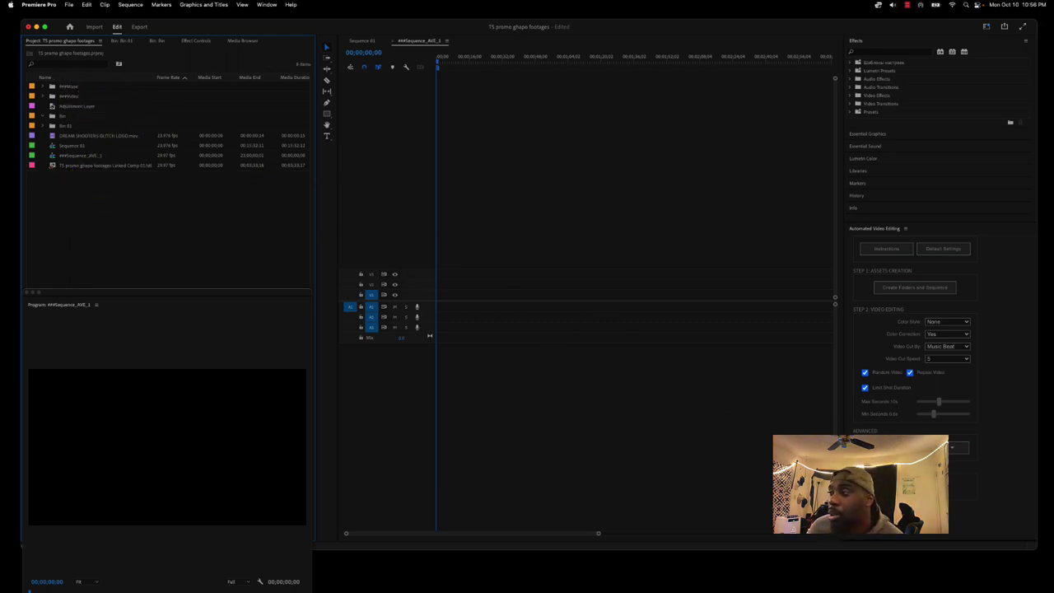
{"action": "left_click", "coordinate": [914, 486]}
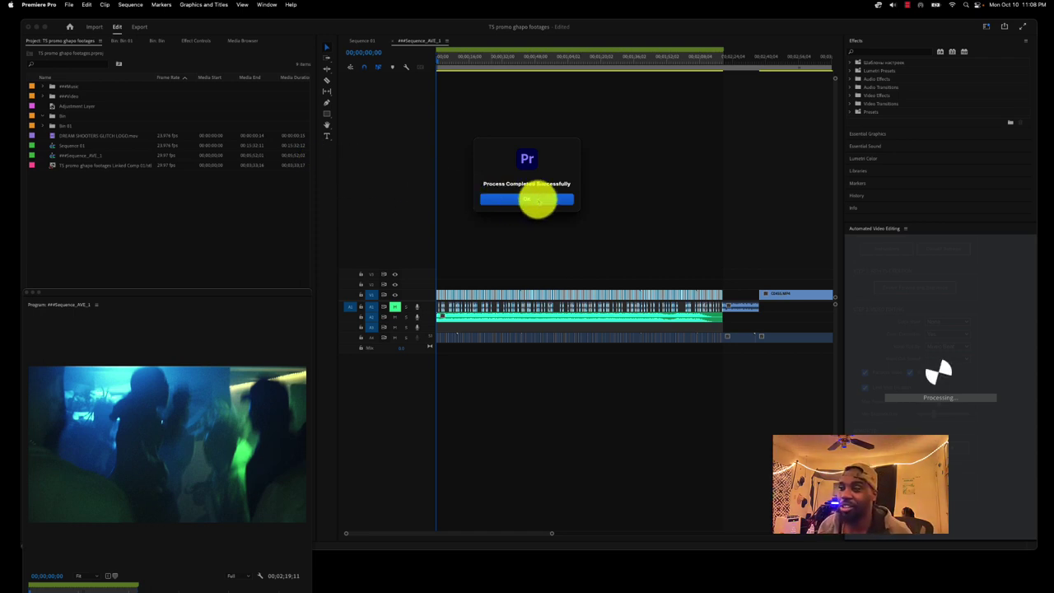
Dismiss the success message, scrub the zoomed-out sequence to 00;03;17;24, then float and close the preview
{"action": "left_click", "coordinate": [538, 200]}
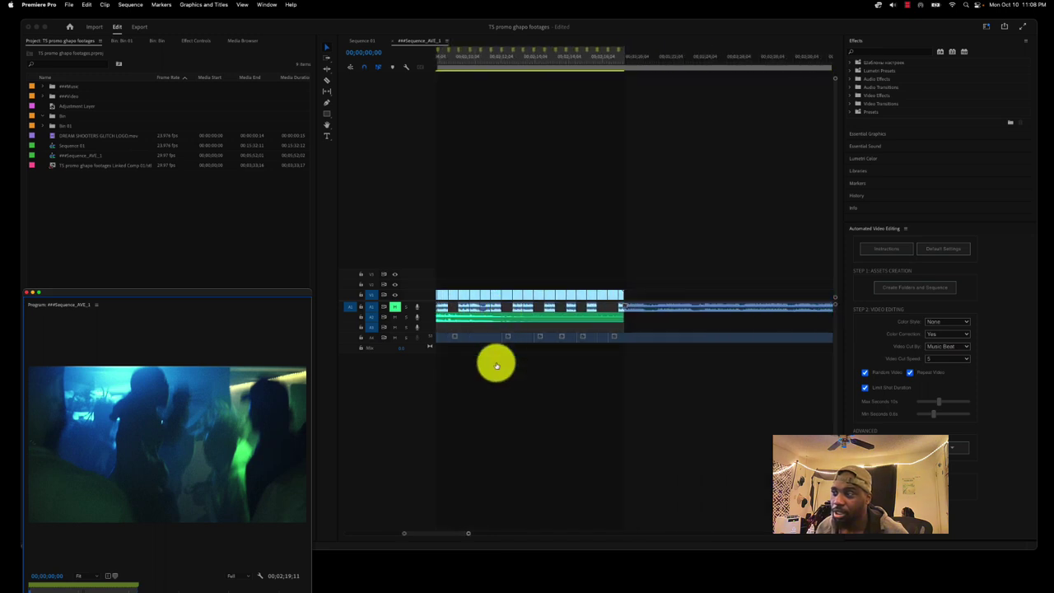
{"action": "left_click_drag", "start_coordinate": [469, 536], "coordinate": [588, 516]}
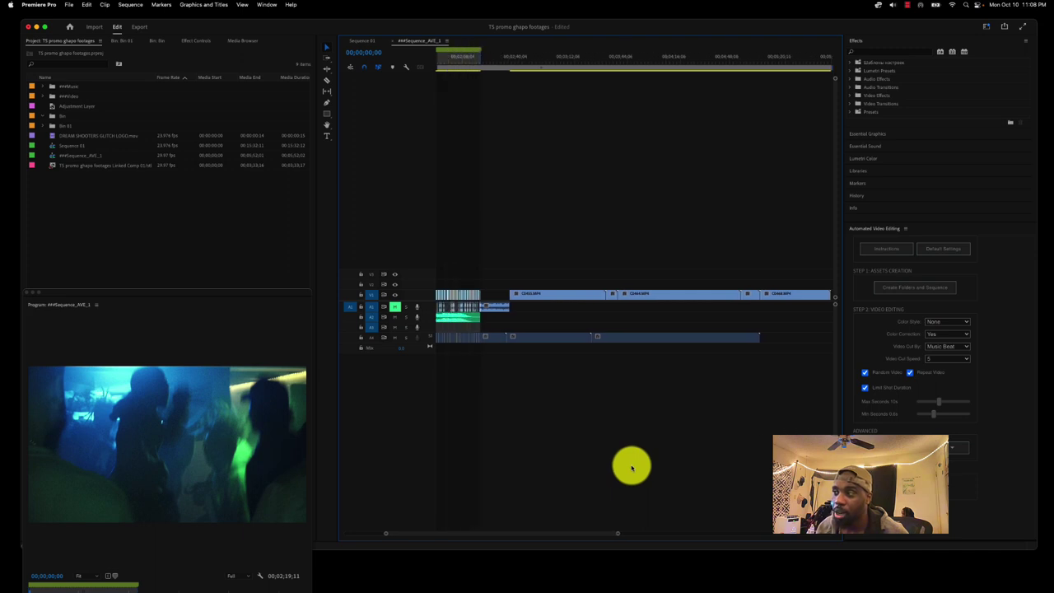
{"action": "left_click_drag", "start_coordinate": [518, 54], "coordinate": [533, 68]}
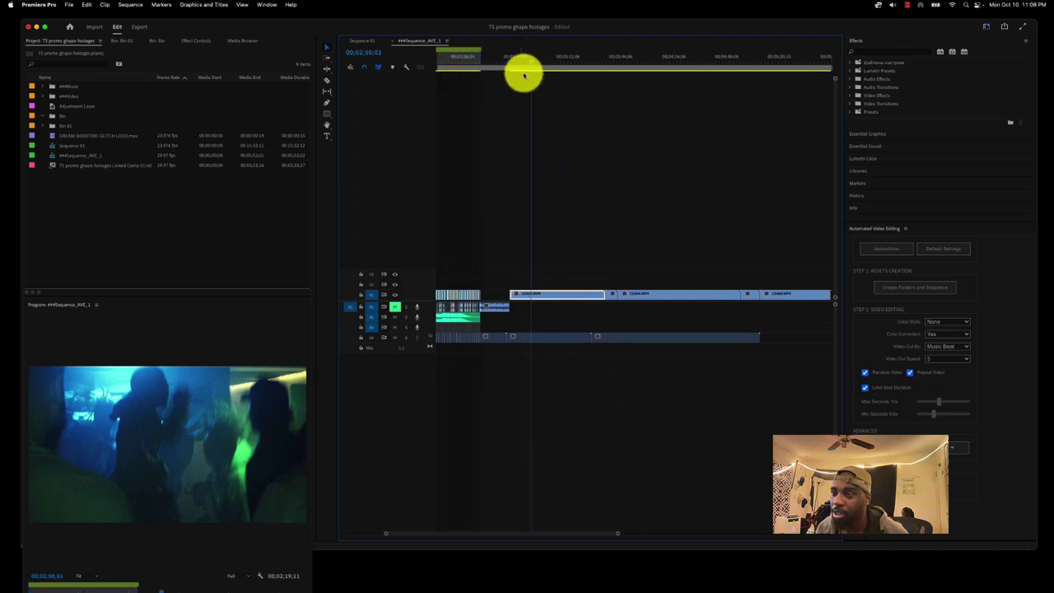
{"action": "left_click", "coordinate": [228, 309]}
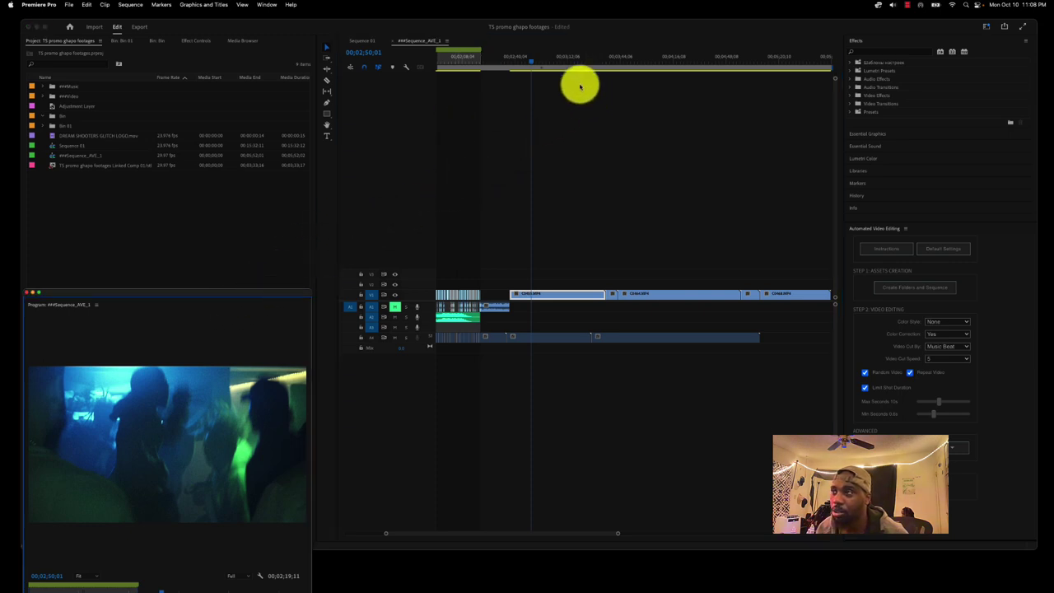
{"action": "left_click", "coordinate": [564, 66]}
{"action": "left_click_drag", "start_coordinate": [564, 66], "coordinate": [578, 69]}
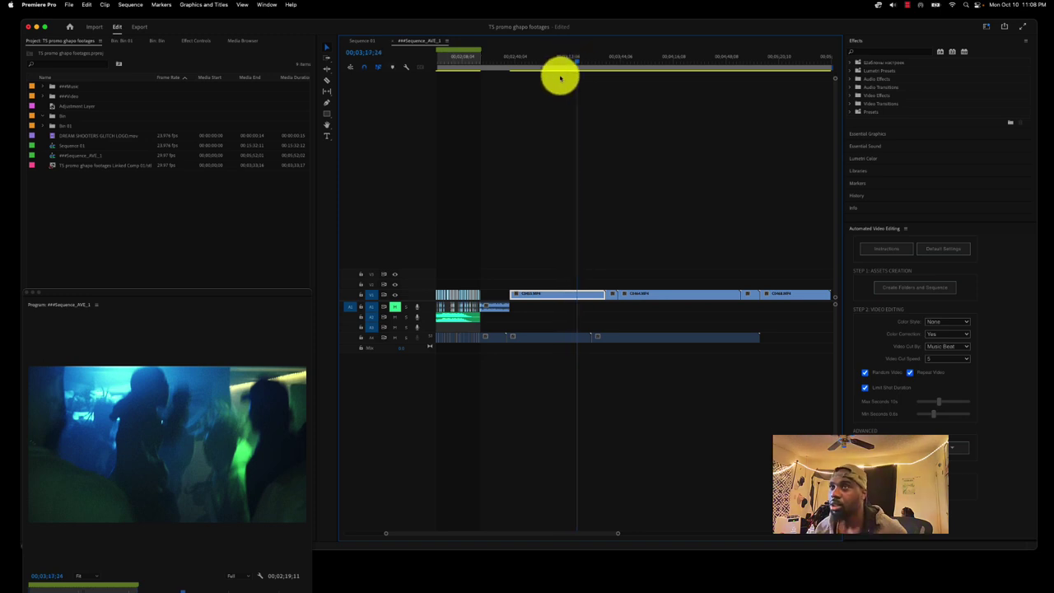
{"action": "left_click_drag", "start_coordinate": [72, 297], "coordinate": [100, 227]}
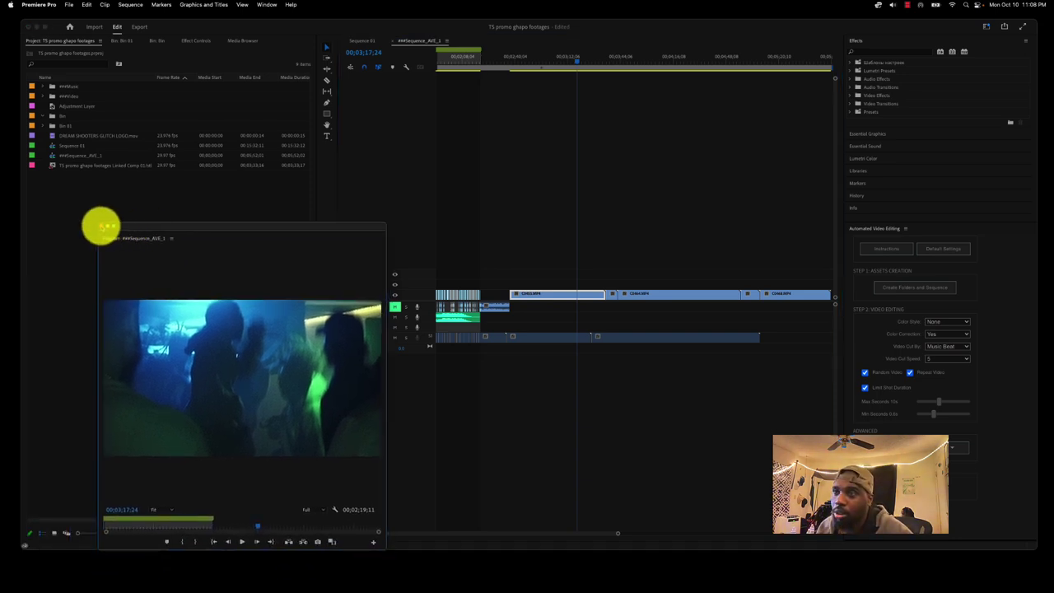
{"action": "left_click", "coordinate": [101, 226]}
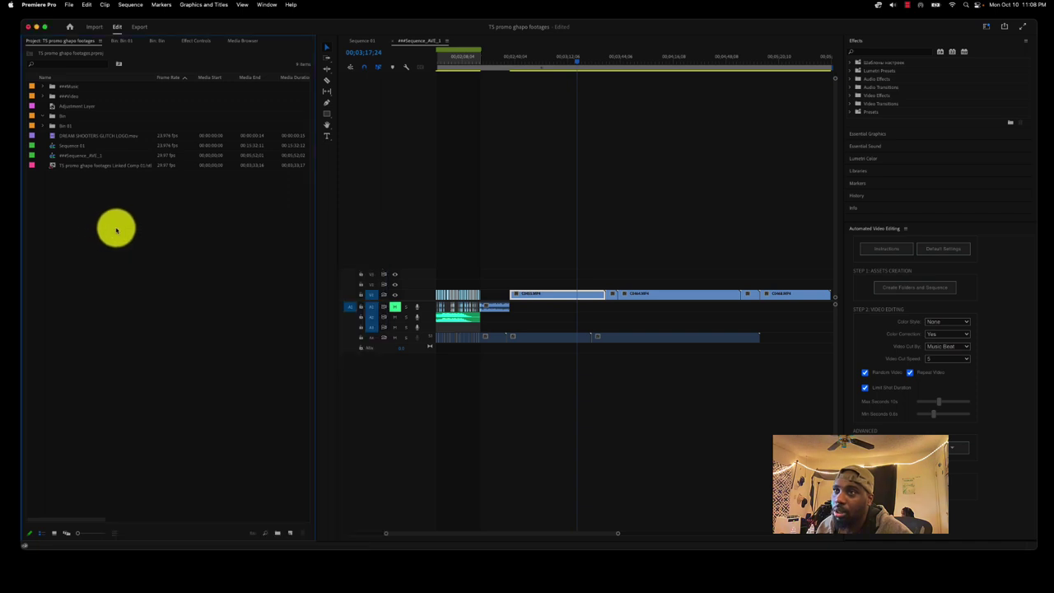
Reopen the Program Monitor via the Window menu and play the sequence from about 00;03;23;16
{"action": "left_click", "coordinate": [134, 5]}
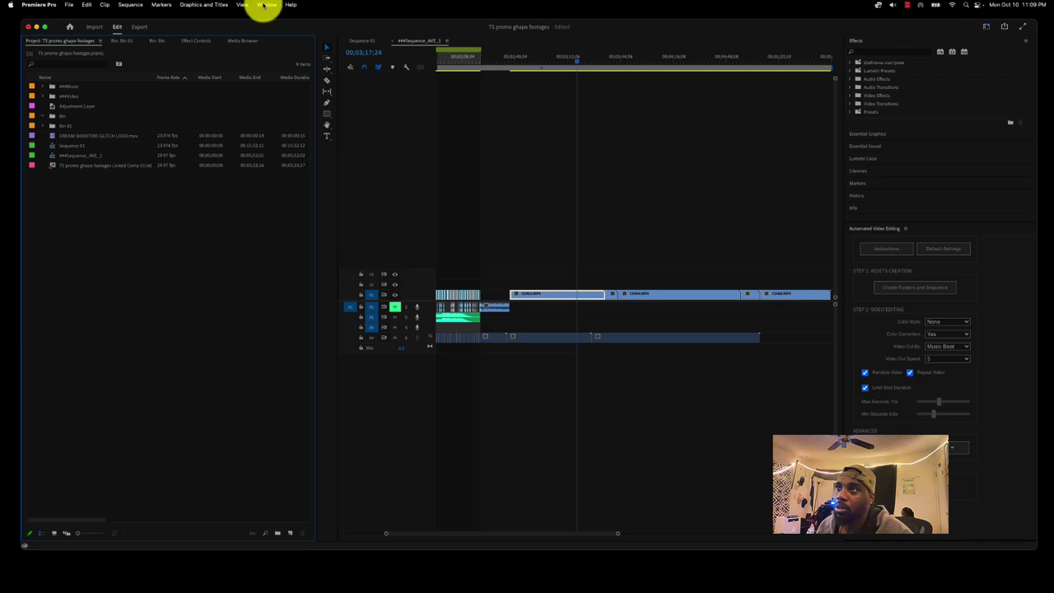
{"action": "left_click", "coordinate": [265, 5]}
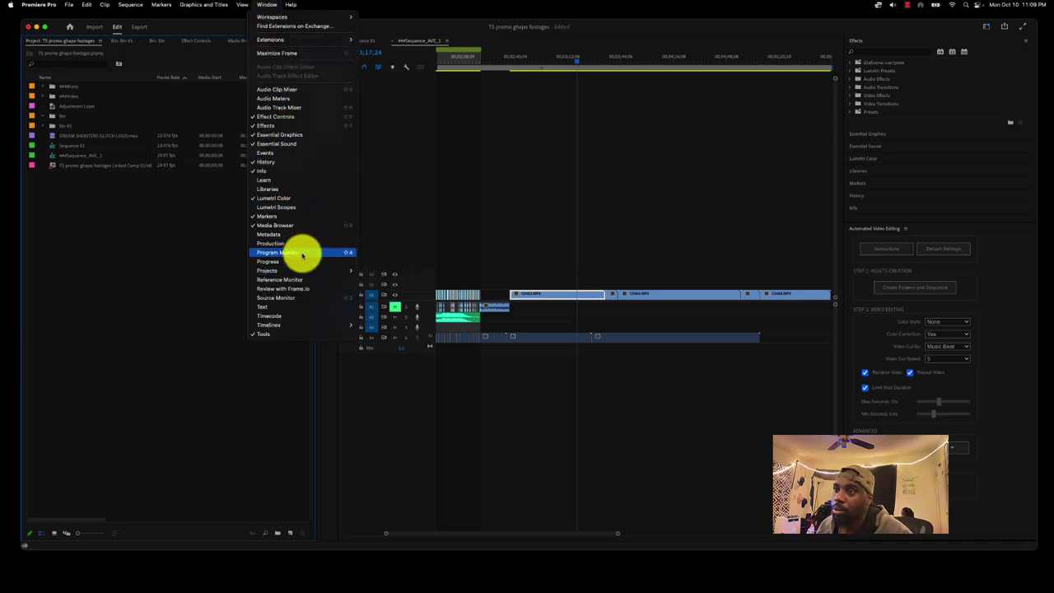
{"action": "key", "text": "Escape"}
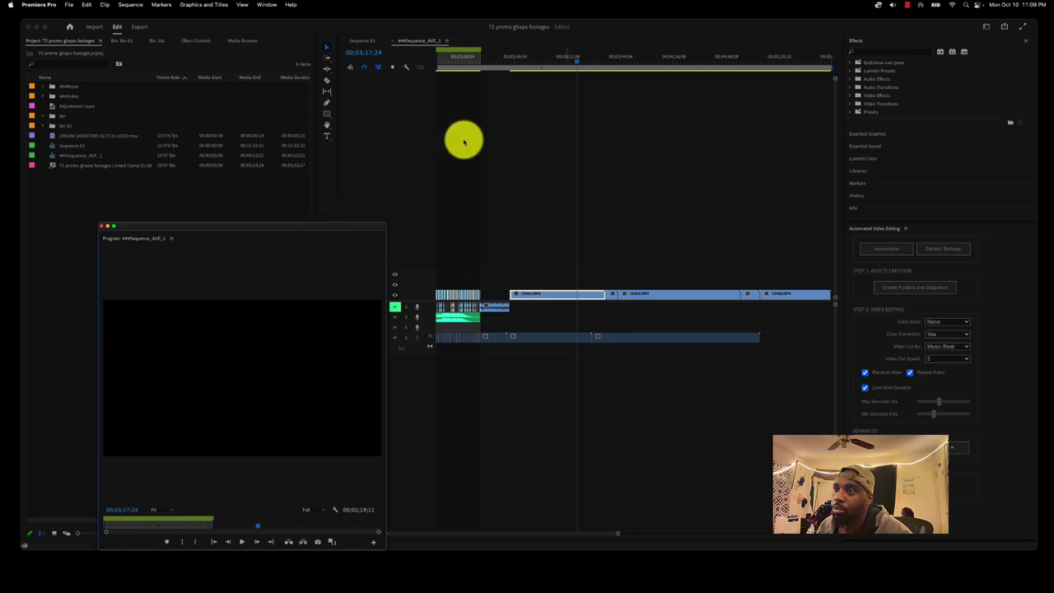
{"action": "left_click_drag", "start_coordinate": [577, 62], "coordinate": [586, 66]}
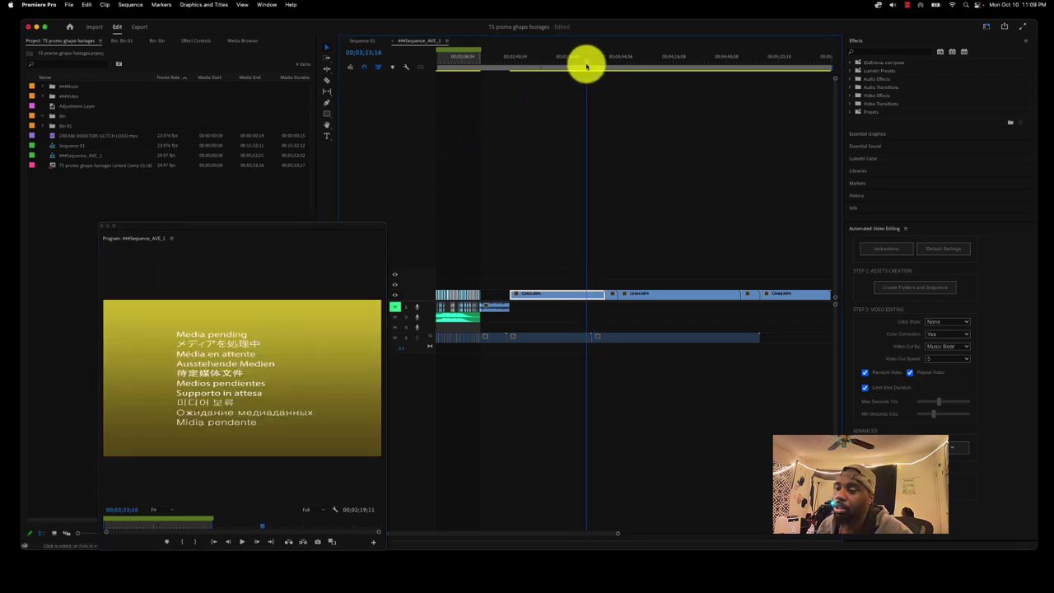
{"action": "key", "text": "space"}
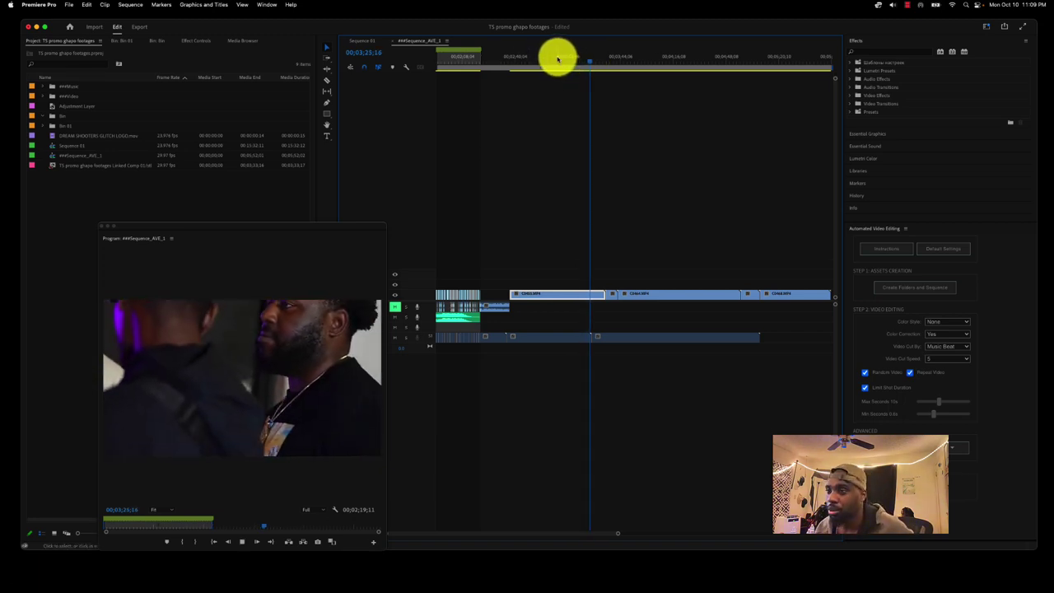
{"action": "key", "text": "space"}
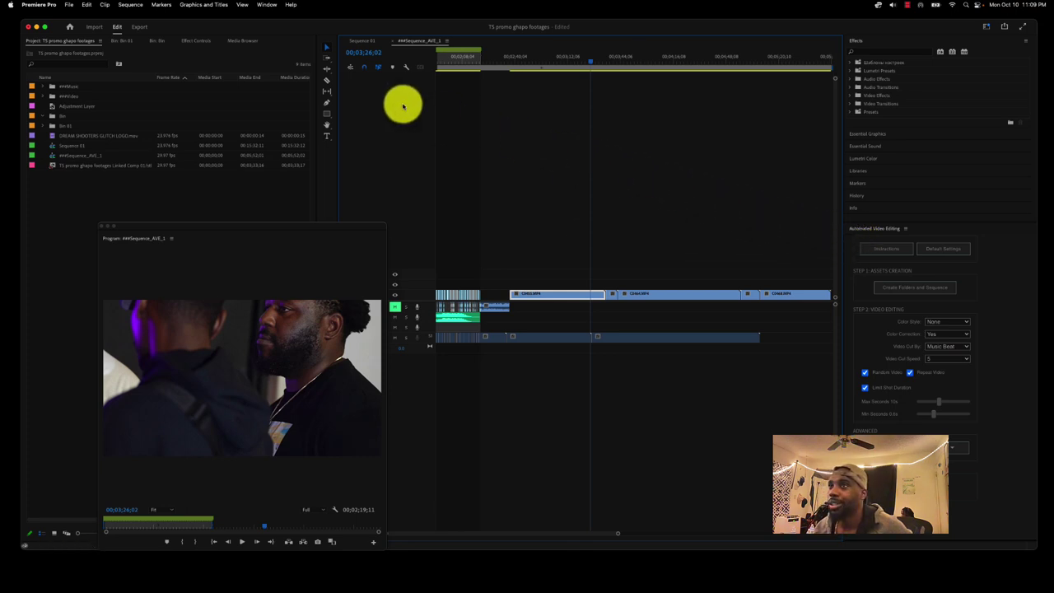
Show Effect Controls, enlarge the preview, and zoom the timeline in around 00;02;36;25
{"action": "left_click", "coordinate": [191, 40]}
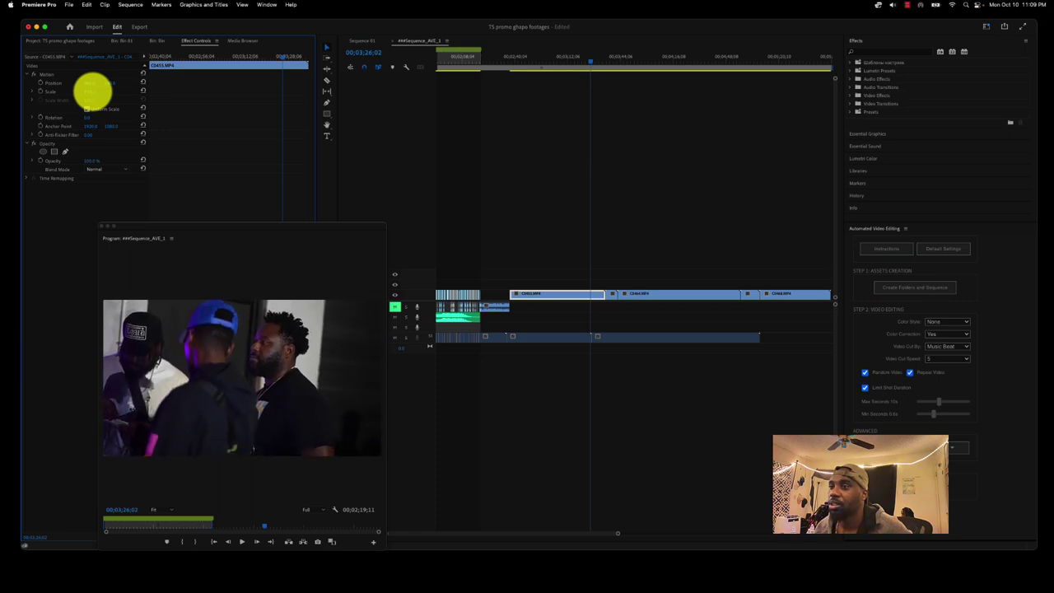
{"action": "left_click_drag", "start_coordinate": [92, 92], "coordinate": [91, 92]}
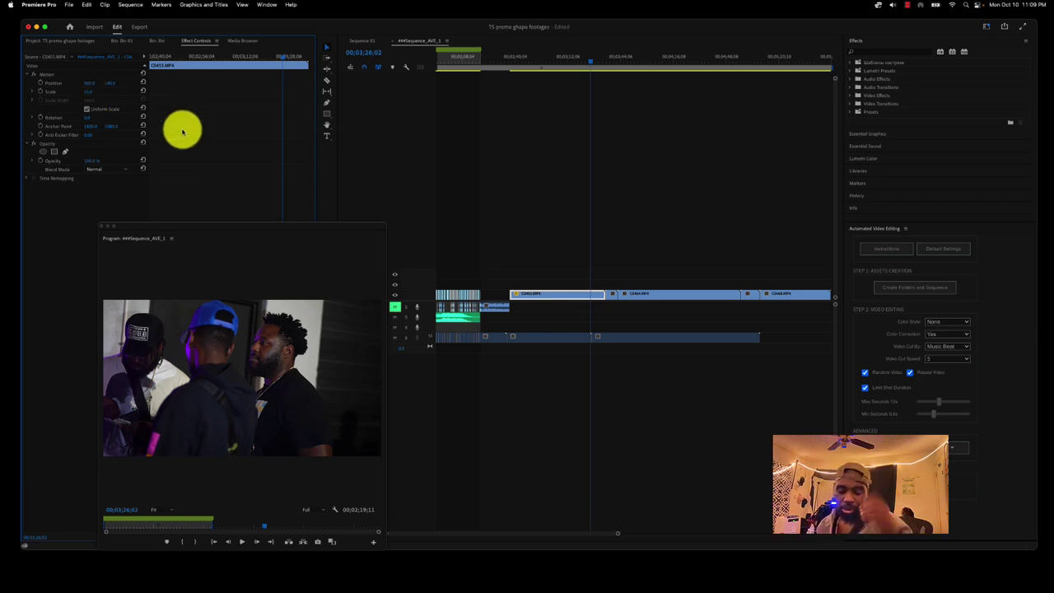
{"action": "key", "text": "space"}
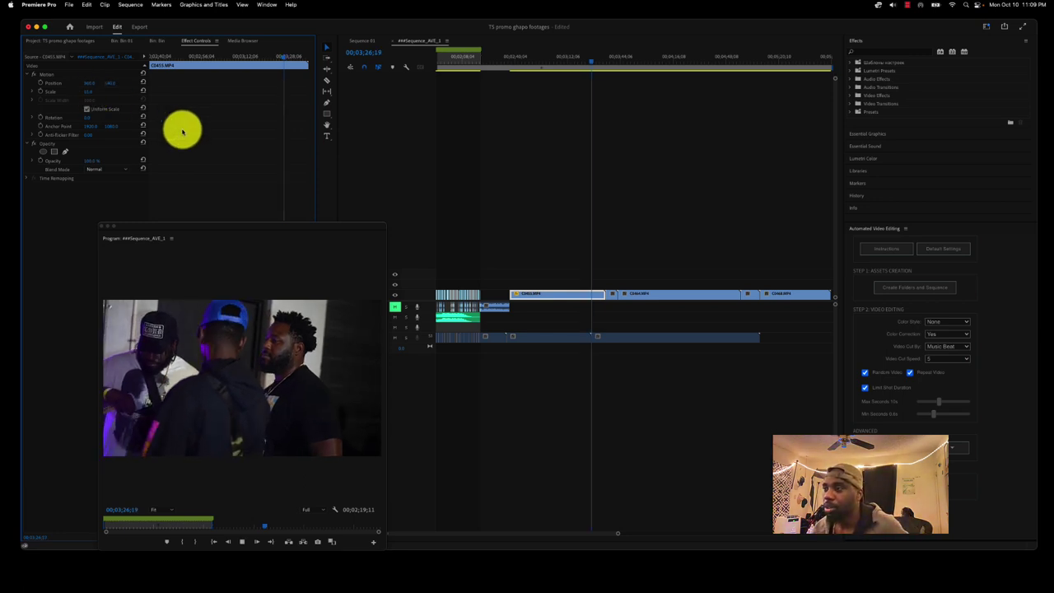
{"action": "left_click", "coordinate": [506, 63]}
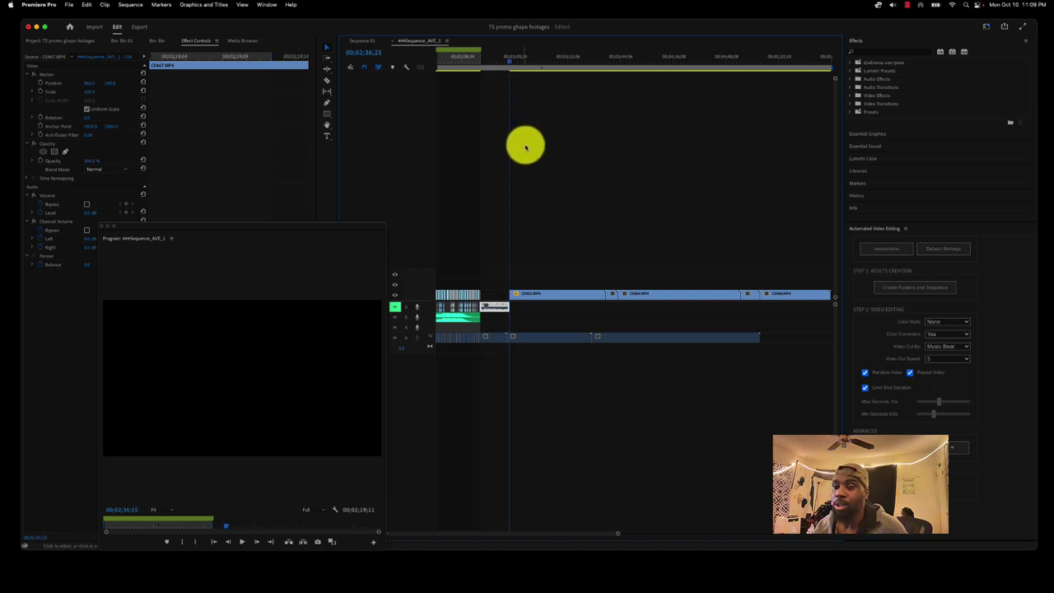
{"action": "key", "text": "equal"}
{"action": "key", "text": "equal"}
{"action": "key", "text": "equal"}
{"action": "key", "text": "equal"}
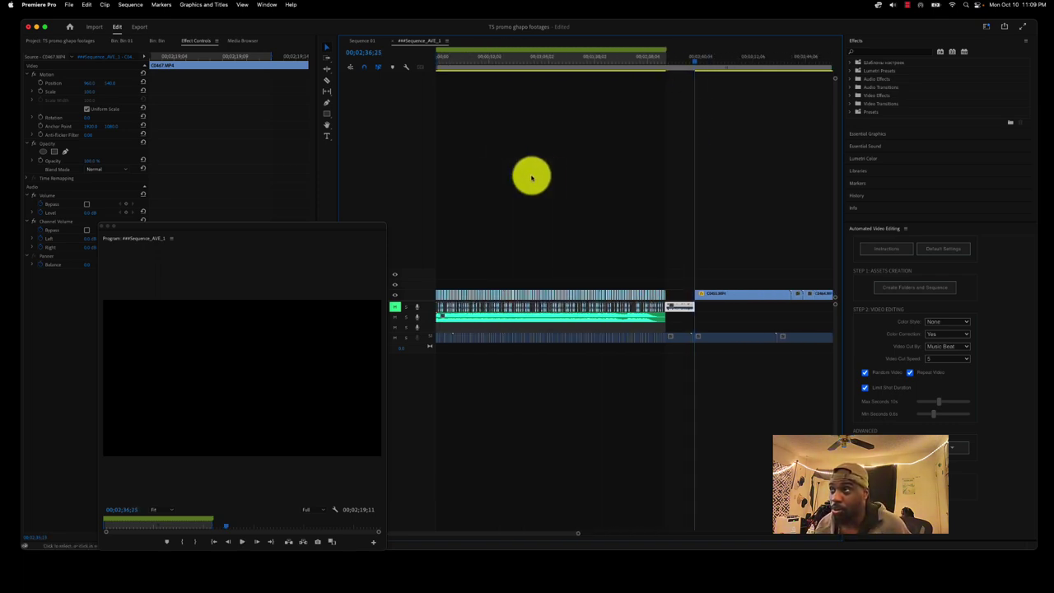
Play the sequence from near its start and stop at 00;00;40;15 to review the beat cuts
{"action": "left_click", "coordinate": [489, 63]}
{"action": "mouse_move", "coordinate": [488, 64]}
{"action": "left_mouse_down"}
{"action": "mouse_move", "coordinate": [404, 65]}
{"action": "mouse_move", "coordinate": [443, 66]}
{"action": "left_mouse_up"}
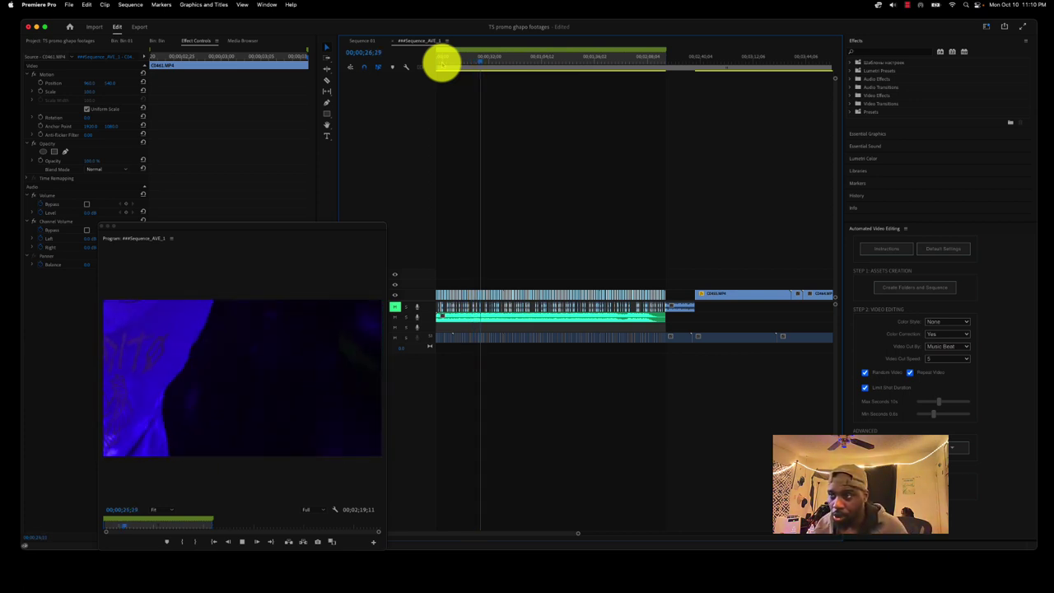
{"action": "scroll", "coordinate": [457, 99], "scroll_direction": "down", "scroll_amount": 1}
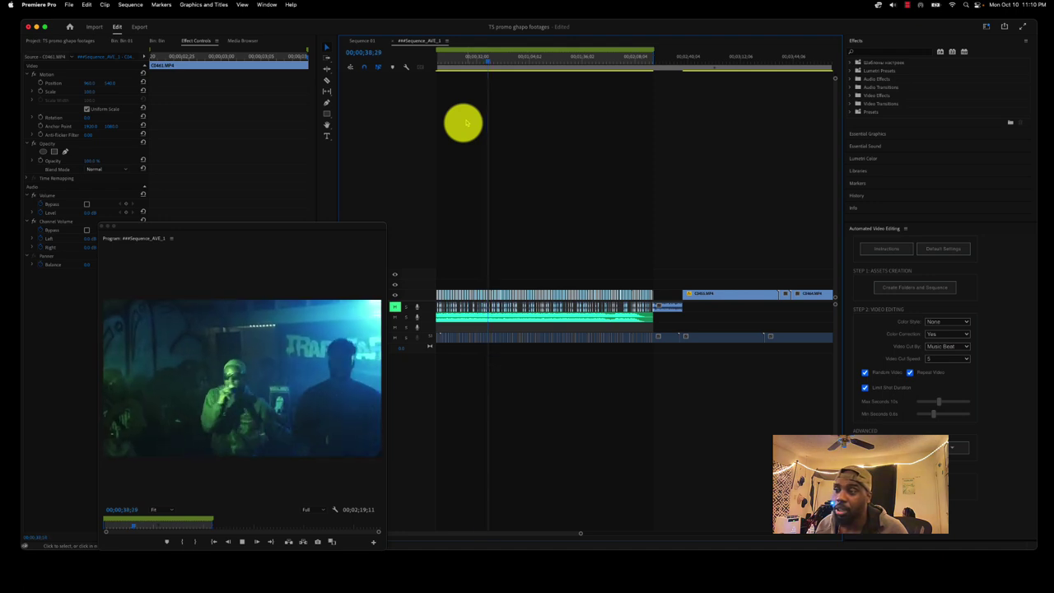
{"action": "key", "text": "space"}
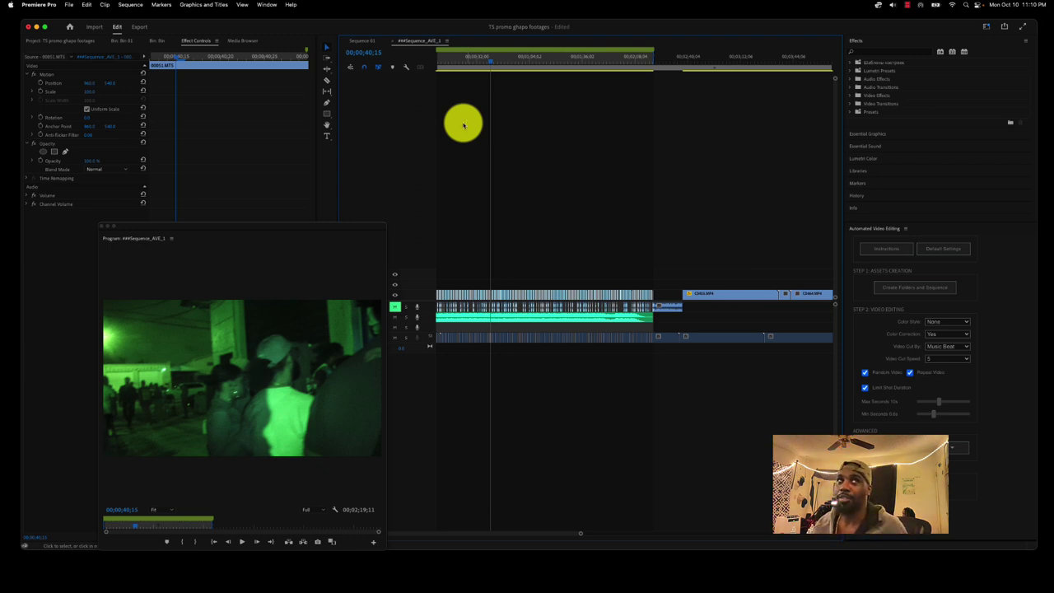
{"action": "scroll", "coordinate": [463, 125], "scroll_direction": "up", "scroll_amount": 1}
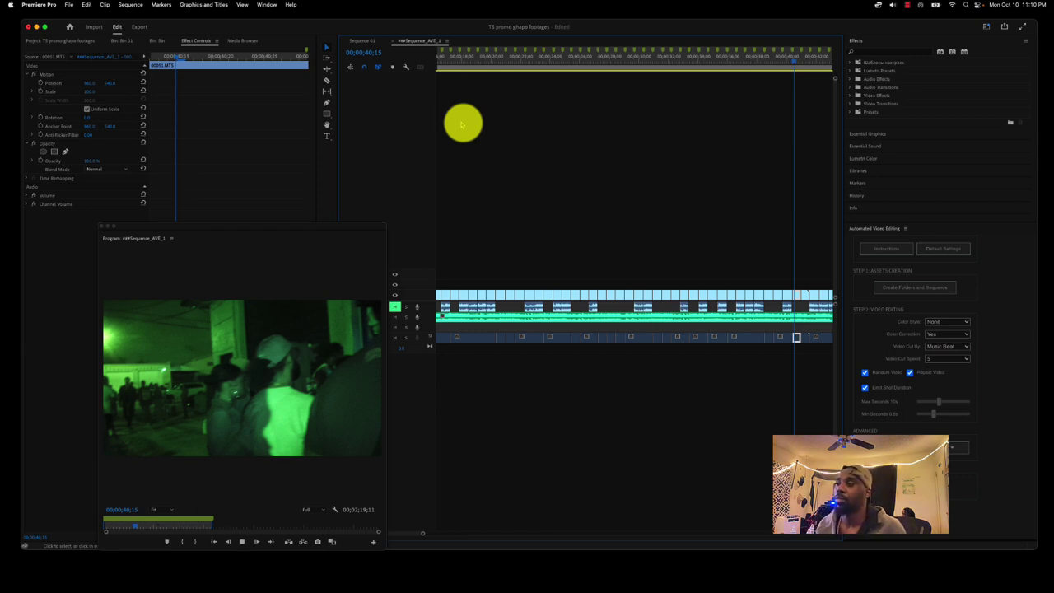
Resume playback and drop a marker at 00;00;59;19 before stopping
{"action": "key", "text": "space"}
{"action": "key", "text": "space"}
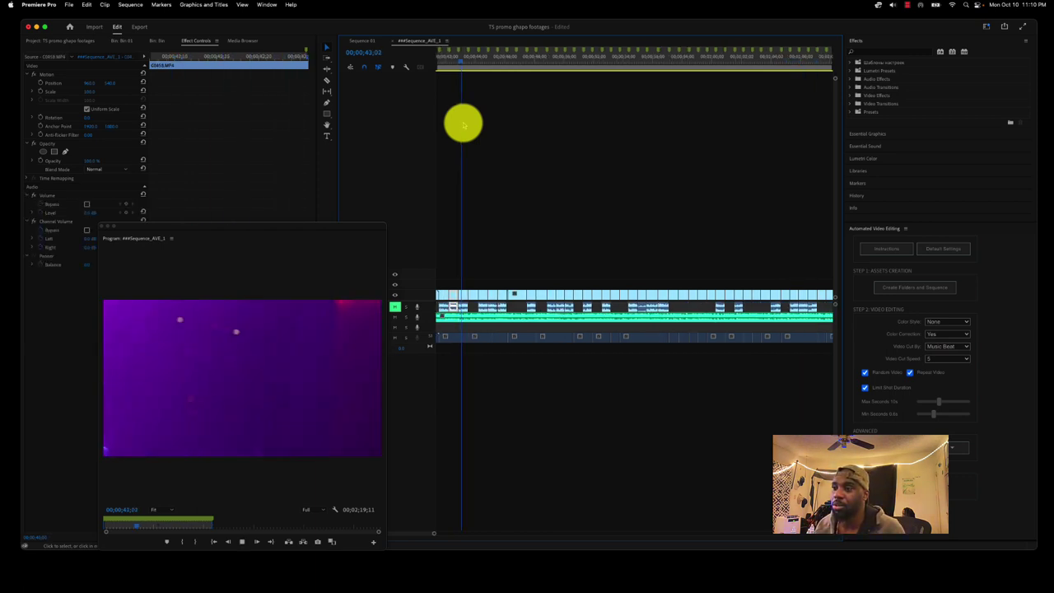
{"action": "key", "text": "space"}
{"action": "key", "text": "space"}
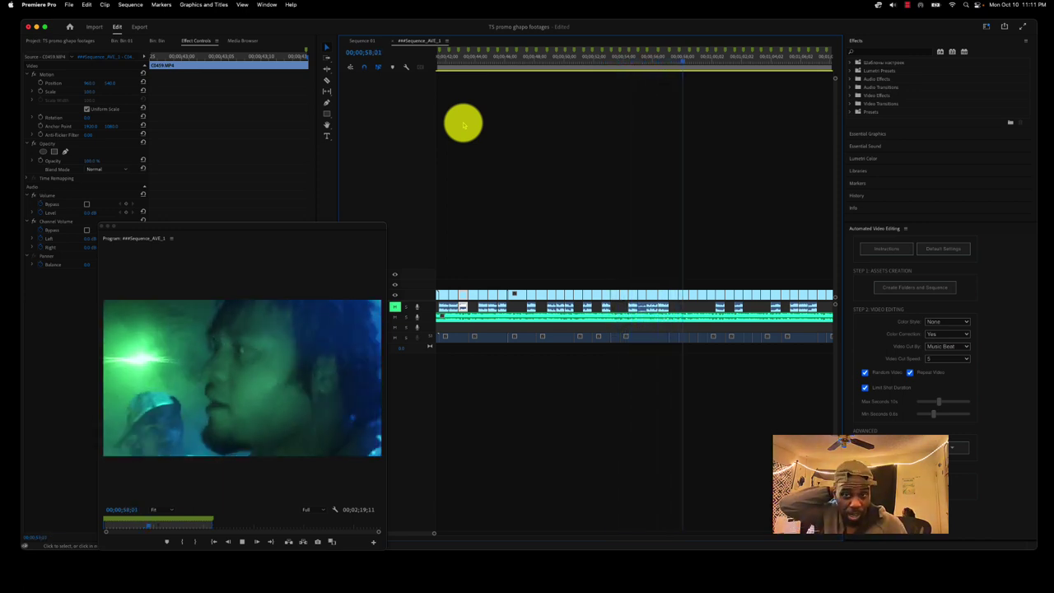
{"action": "key", "text": "m"}
{"action": "key", "text": "space"}
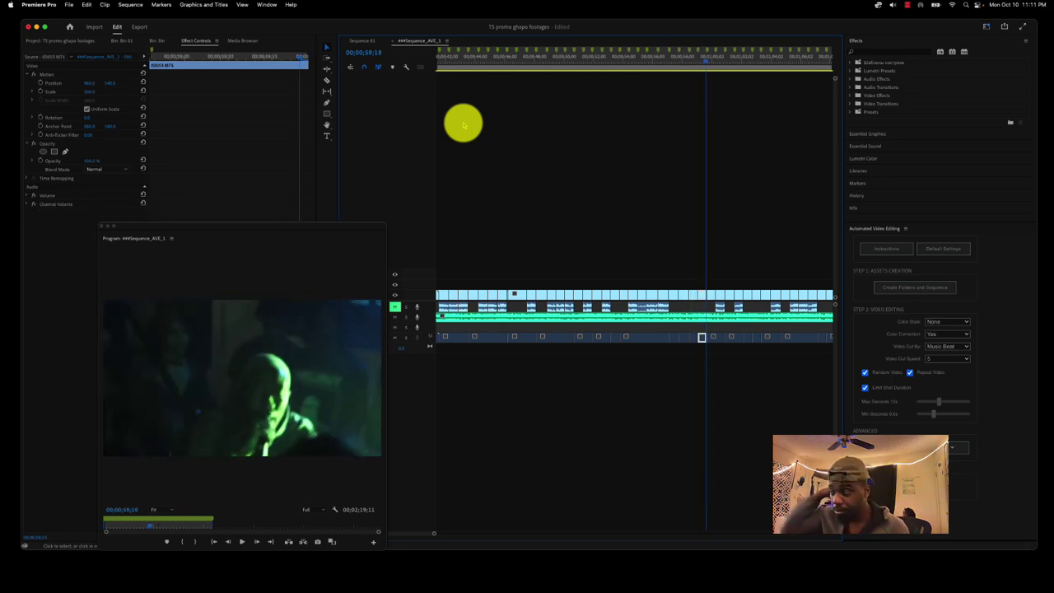